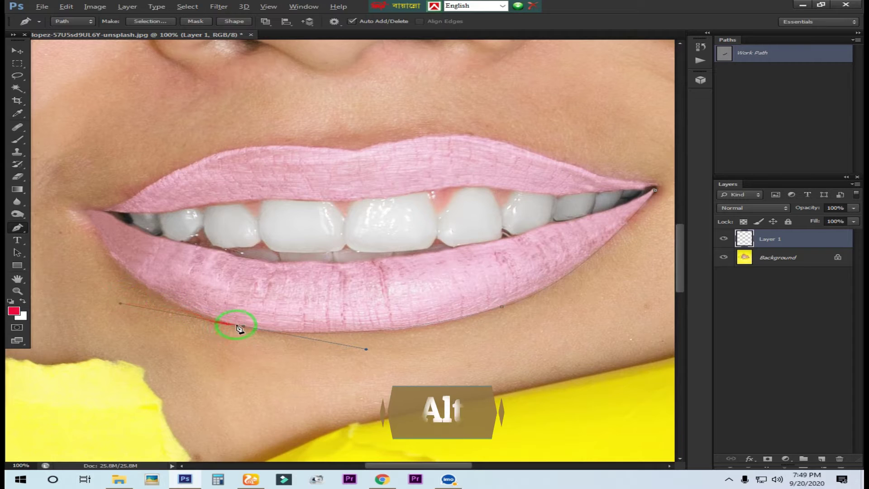
Continue the pen path along the lower lip's outer edge and around the left corner of the mouth.
drag(193, 286, 293, 300)
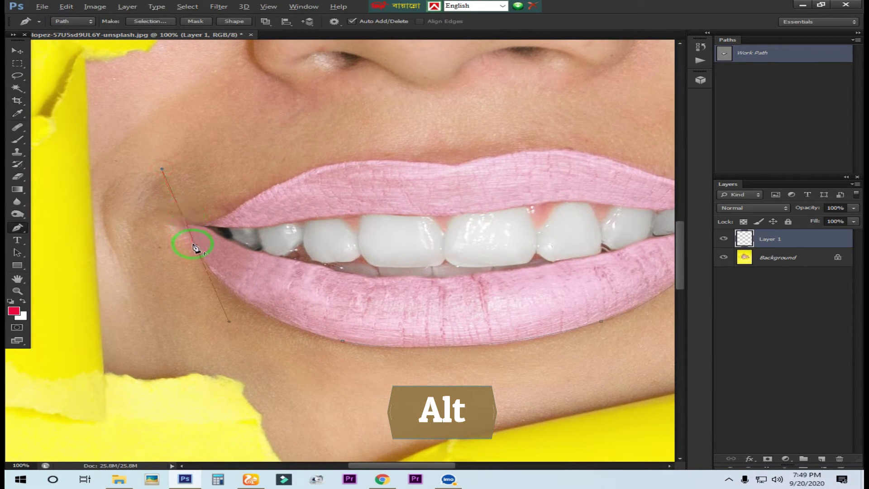
alt+click(194, 247)
click(207, 225)
Trace the upper lip's outer edge with curved path segments from the left mouth corner to the dip at its centre.
scroll(271, 222, up, 3)
scroll(272, 222, right, 3)
drag(300, 231, 366, 239)
key(ctrl+z)
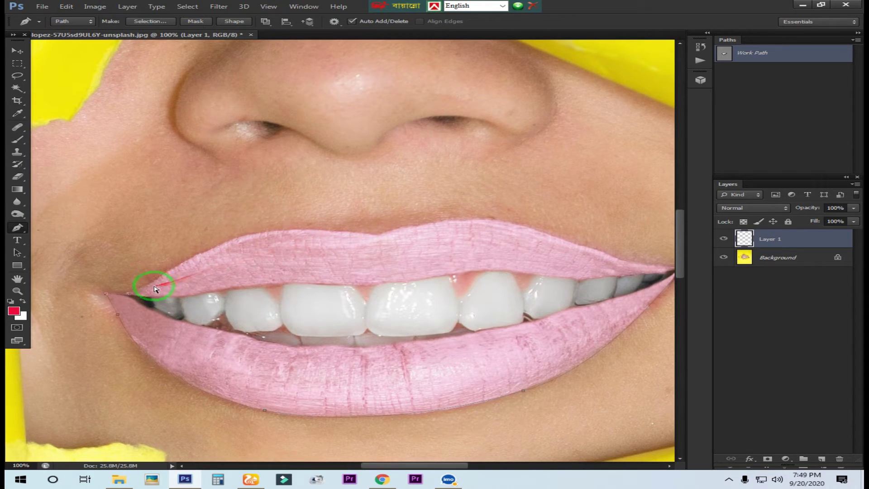
drag(312, 231, 385, 249)
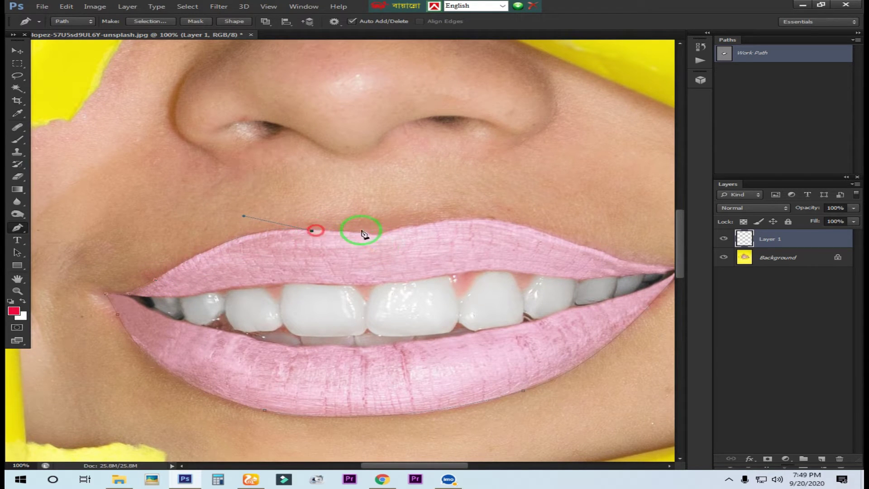
drag(429, 231, 331, 233)
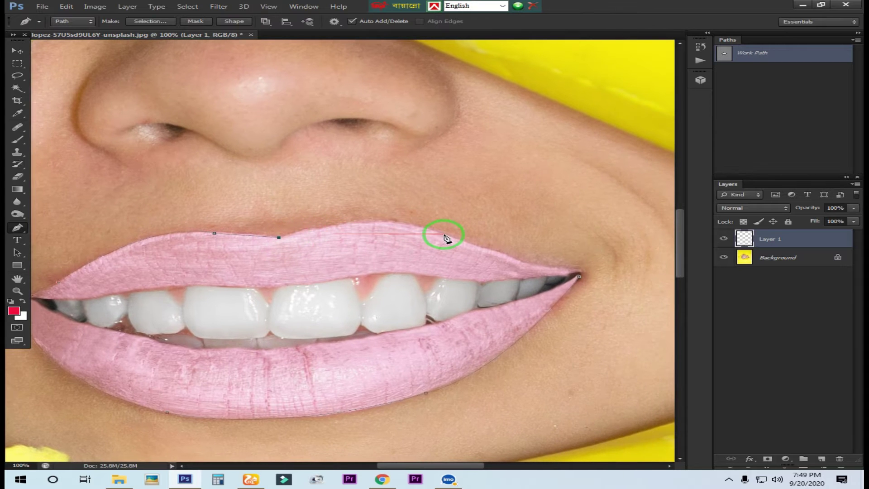
Extend the path along the rest of the upper lip's edge to the right mouth corner, completing the lip outline.
drag(447, 237, 506, 268)
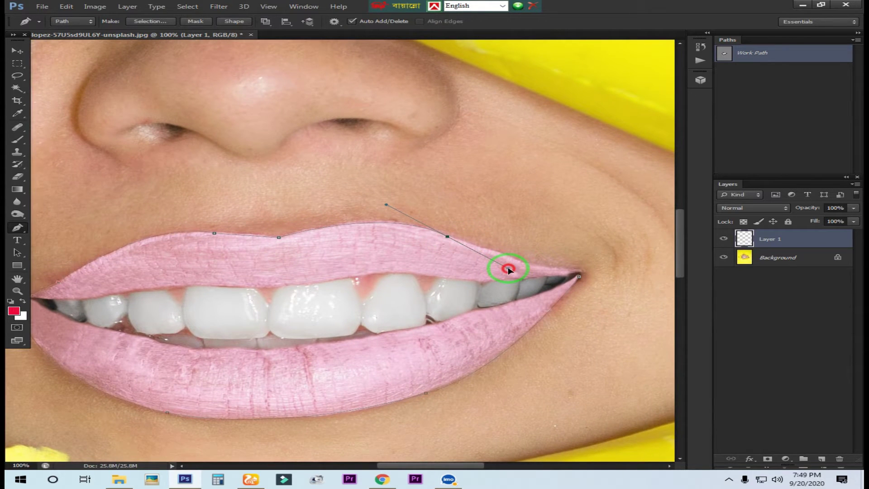
click(515, 260)
click(549, 267)
click(579, 271)
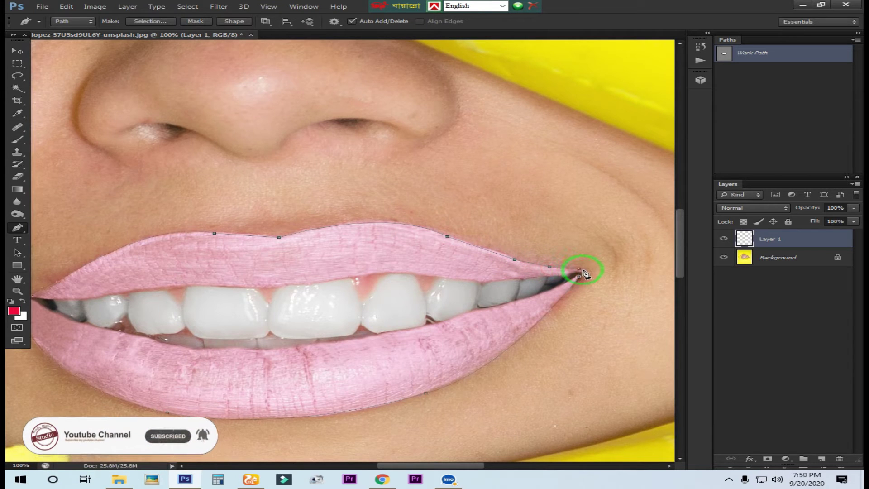
Turn the lip path into a new anti-aliased selection with a feather radius of 2 pixels.
click(470, 276)
right_click(469, 275)
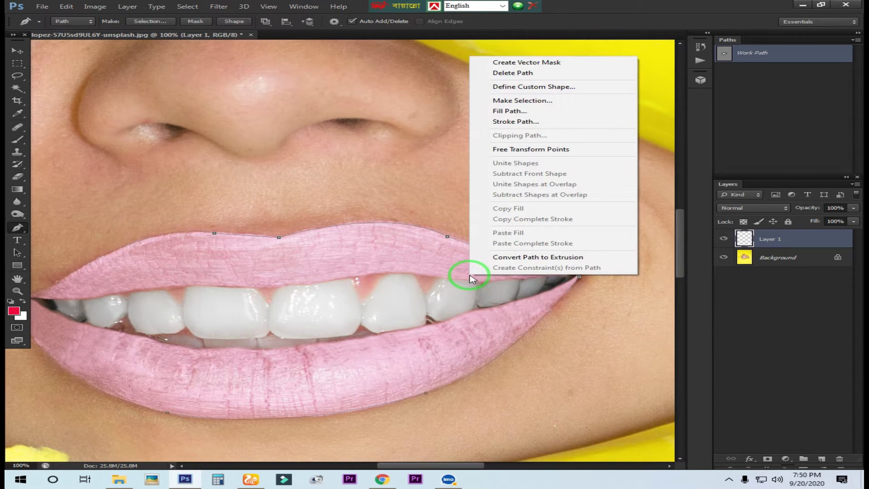
click(537, 105)
double_click(611, 183)
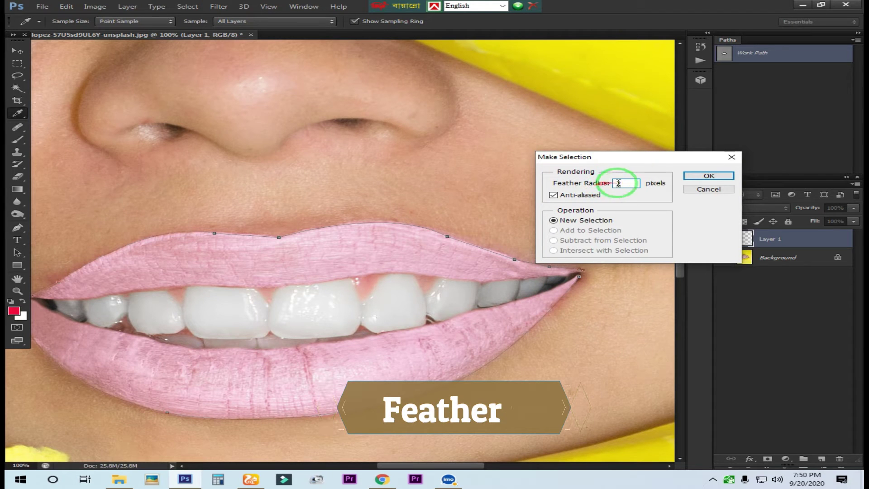
click(708, 175)
Choose the Brush tool with a soft 90 px tip, 0% hardness, 100% opacity and 100% flow.
key(p)
drag(385, 252, 479, 214)
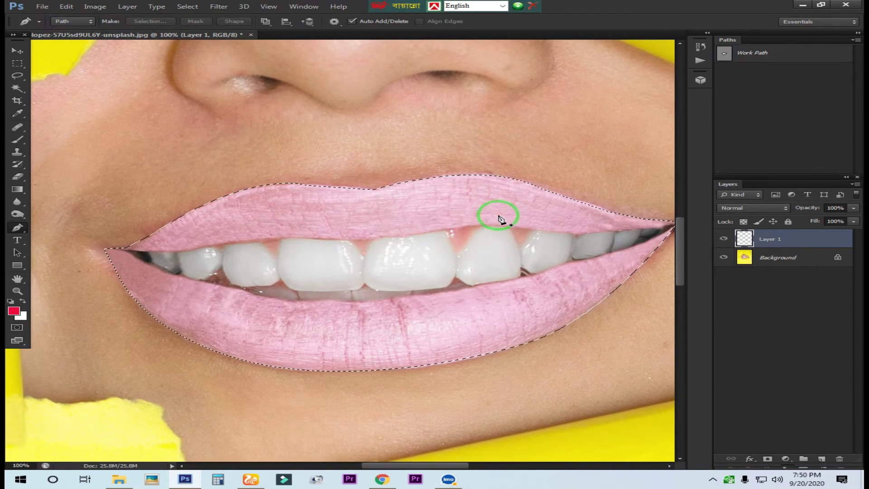
key(b)
right_click(18, 140)
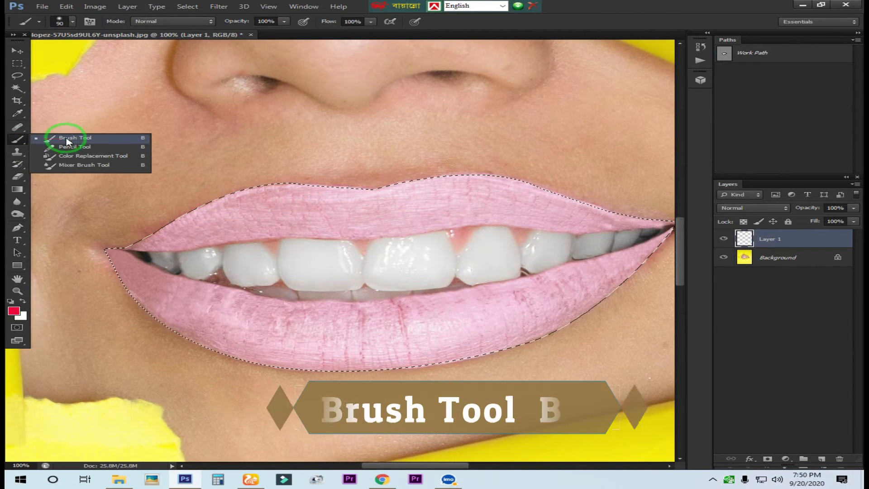
click(108, 139)
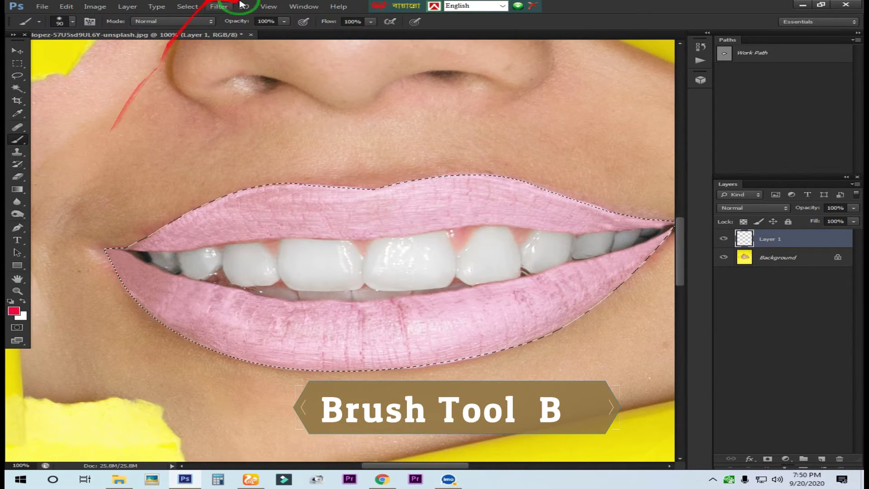
click(64, 23)
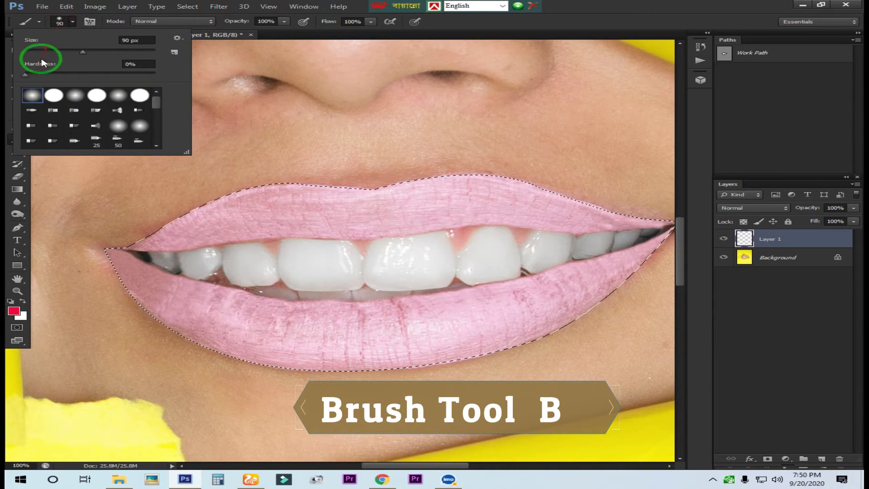
click(284, 22)
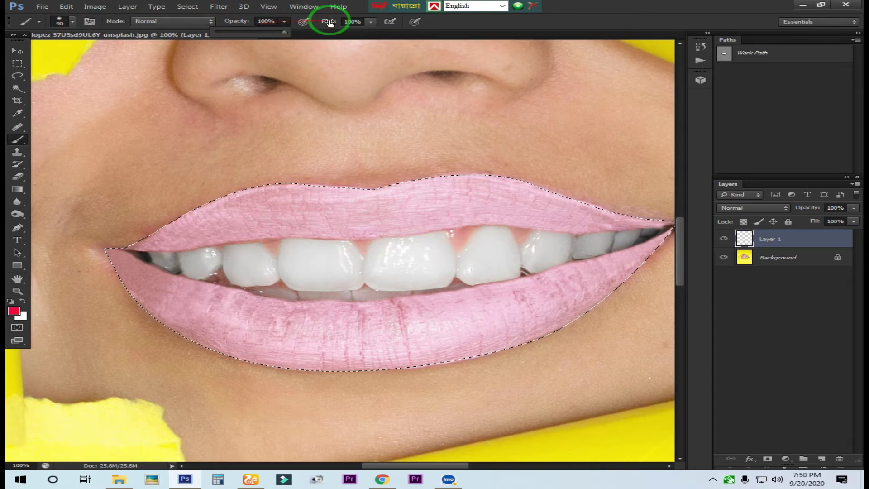
click(370, 22)
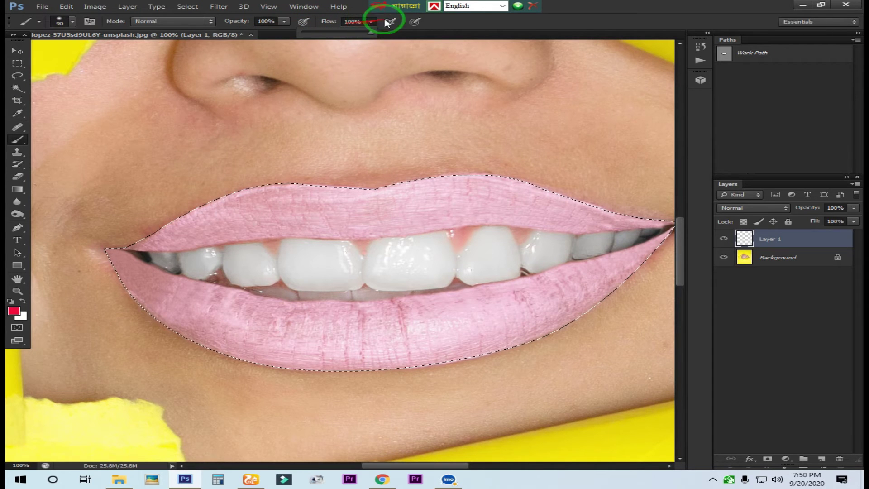
Use the foreground red #fd083b and paint over the entire selected mouth area on Layer 1.
click(14, 312)
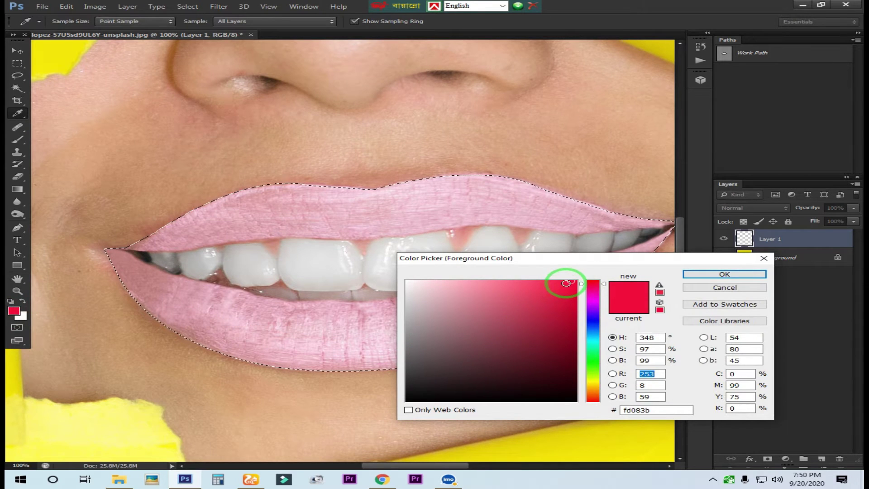
click(718, 273)
key(b)
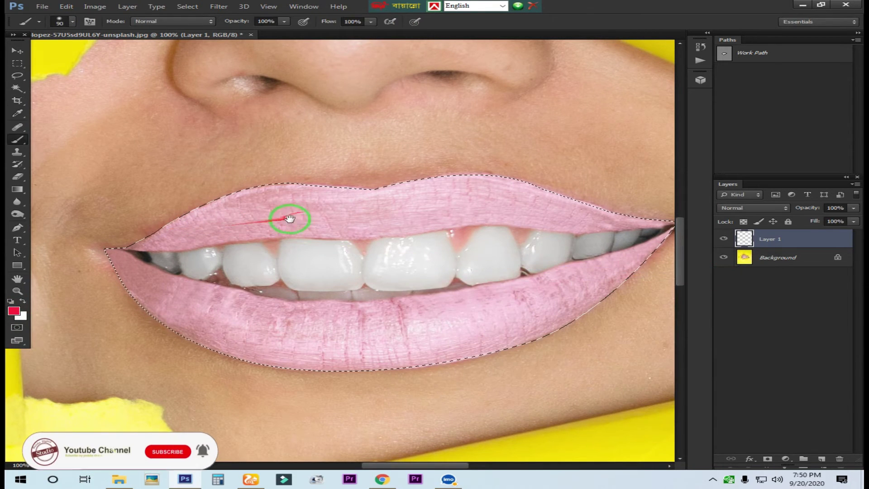
drag(299, 219, 277, 217)
mouse_move(165, 229)
mouse_down()
mouse_move(265, 209)
mouse_move(211, 197)
mouse_up()
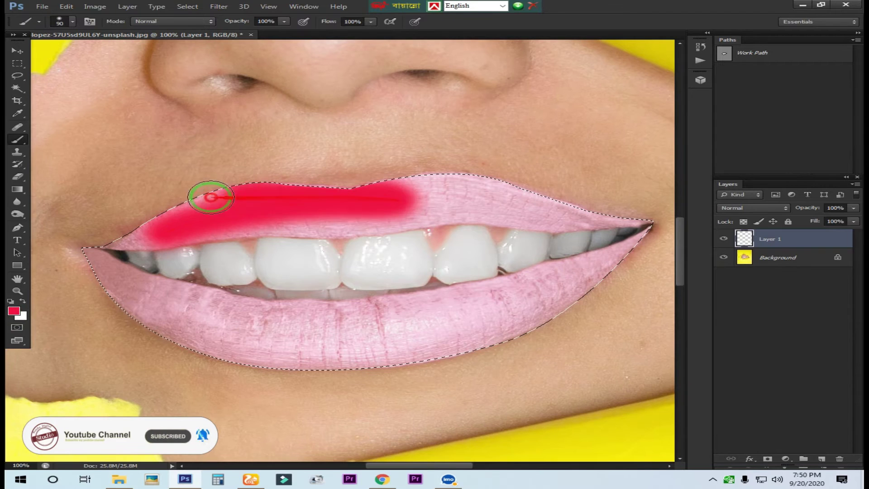
mouse_move(461, 187)
mouse_down()
mouse_move(380, 198)
mouse_move(544, 196)
mouse_move(600, 204)
mouse_move(638, 225)
mouse_move(483, 338)
mouse_move(347, 352)
mouse_move(229, 352)
mouse_move(113, 283)
mouse_move(78, 245)
mouse_move(157, 322)
mouse_move(230, 319)
mouse_move(176, 290)
mouse_move(384, 334)
mouse_move(403, 314)
mouse_move(453, 306)
mouse_move(217, 293)
mouse_move(373, 293)
mouse_move(292, 288)
mouse_move(113, 245)
mouse_move(119, 256)
mouse_move(250, 242)
mouse_move(287, 259)
mouse_move(367, 252)
mouse_move(382, 225)
mouse_move(444, 202)
mouse_move(471, 218)
mouse_move(432, 221)
mouse_move(424, 245)
mouse_move(530, 248)
mouse_move(491, 279)
mouse_move(409, 306)
mouse_move(363, 307)
mouse_move(447, 327)
mouse_move(305, 354)
mouse_move(180, 304)
mouse_move(318, 367)
mouse_move(507, 329)
mouse_move(635, 237)
mouse_move(608, 214)
mouse_move(272, 174)
mouse_move(117, 234)
mouse_move(112, 311)
mouse_move(323, 346)
mouse_move(525, 281)
mouse_move(736, 227)
mouse_move(641, 216)
mouse_move(342, 283)
mouse_move(533, 191)
mouse_move(660, 249)
mouse_move(554, 215)
mouse_move(577, 250)
mouse_move(471, 363)
mouse_move(300, 380)
mouse_move(181, 355)
mouse_move(82, 293)
mouse_move(95, 222)
mouse_move(361, 193)
mouse_move(526, 235)
mouse_move(666, 235)
mouse_move(758, 210)
mouse_up()
Try the Screen and Soft Light blend modes on Layer 1.
click(759, 211)
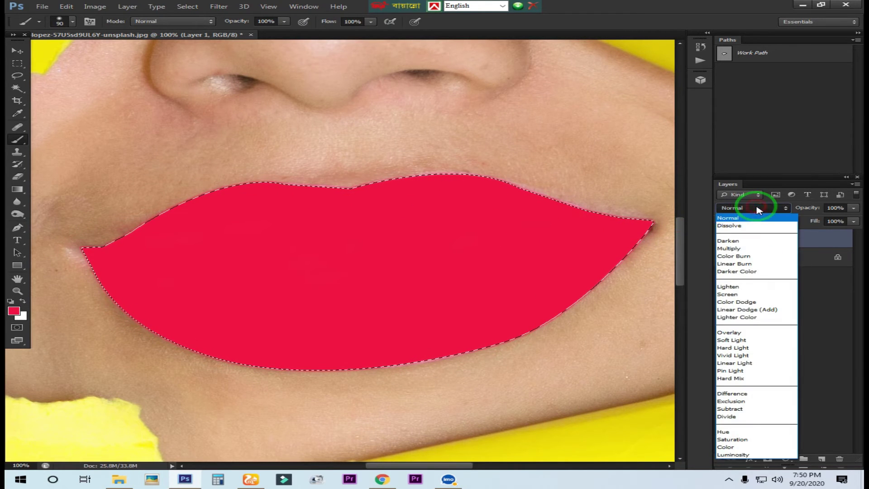
click(729, 297)
click(735, 208)
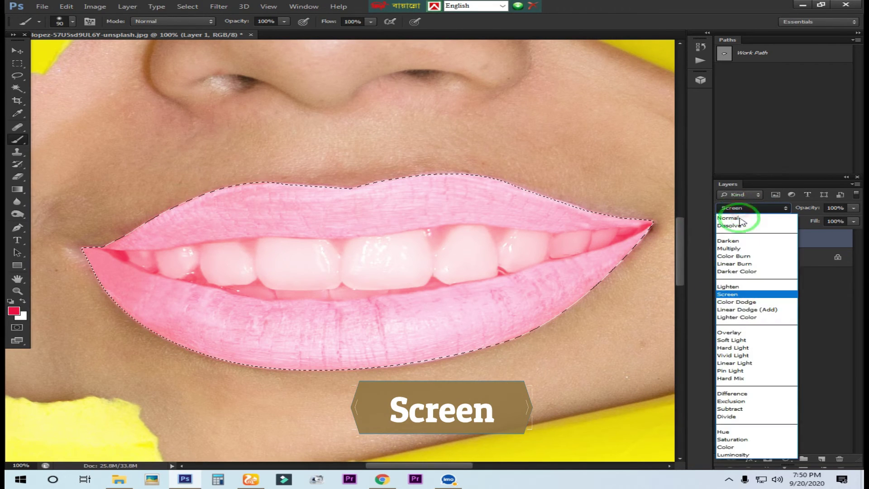
click(735, 340)
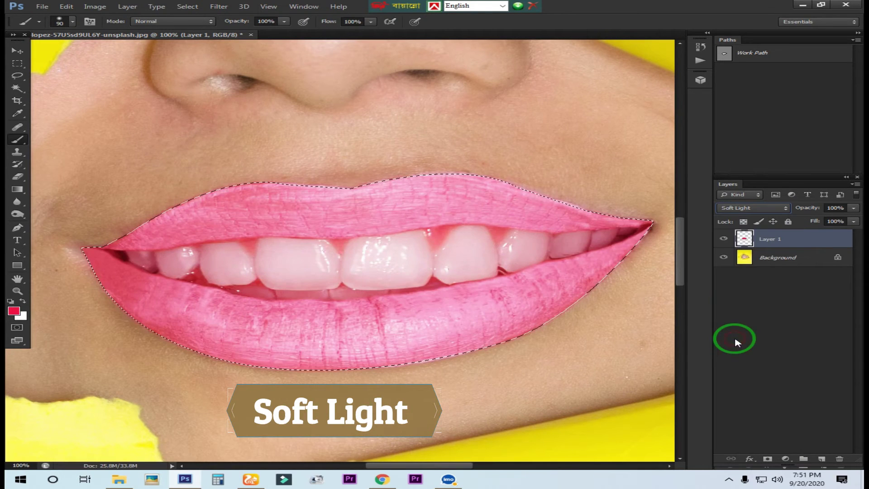
Set the blend mode of Layer 1 to Darken and clear the lip selection.
click(737, 209)
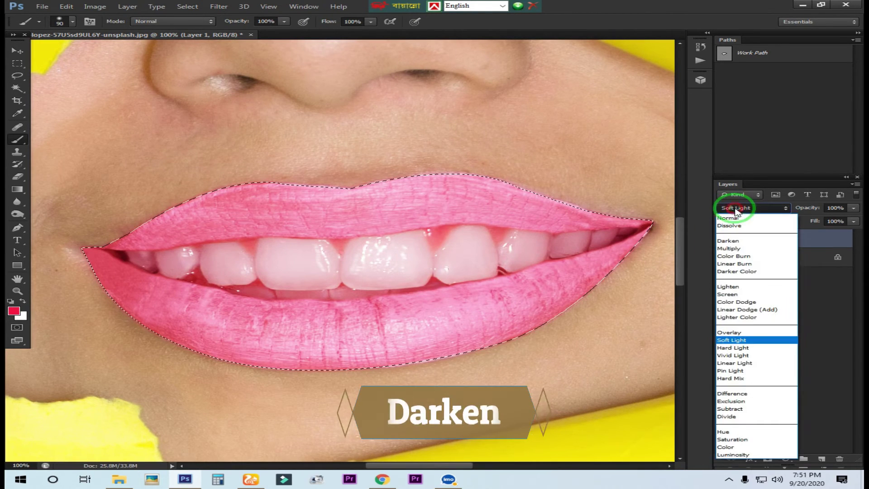
click(746, 241)
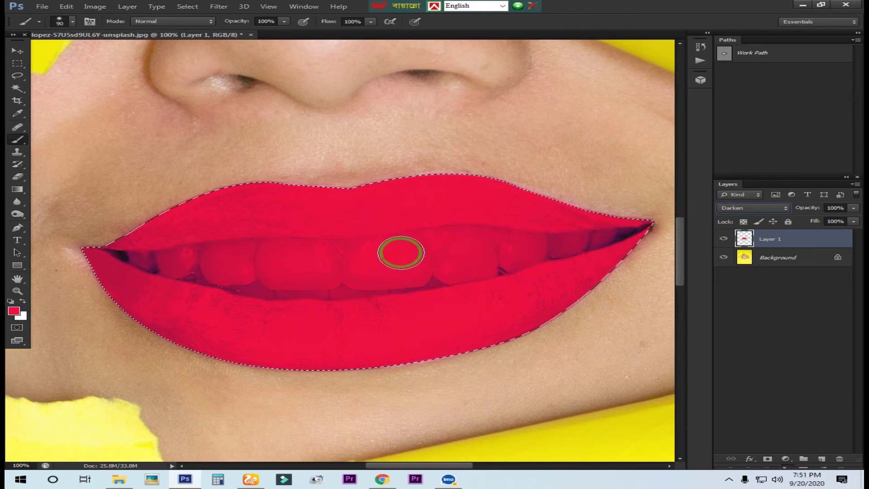
mouse_move(272, 188)
mouse_down()
mouse_move(517, 179)
mouse_move(616, 219)
mouse_up()
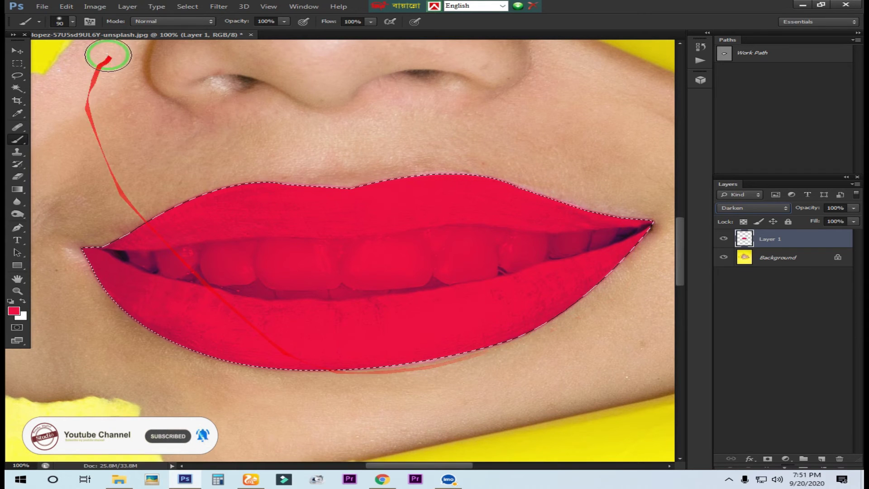
click(186, 8)
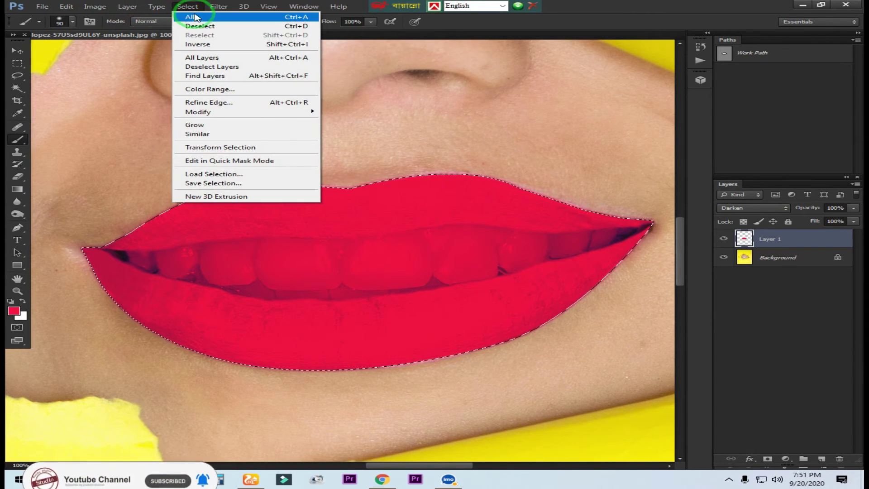
click(292, 27)
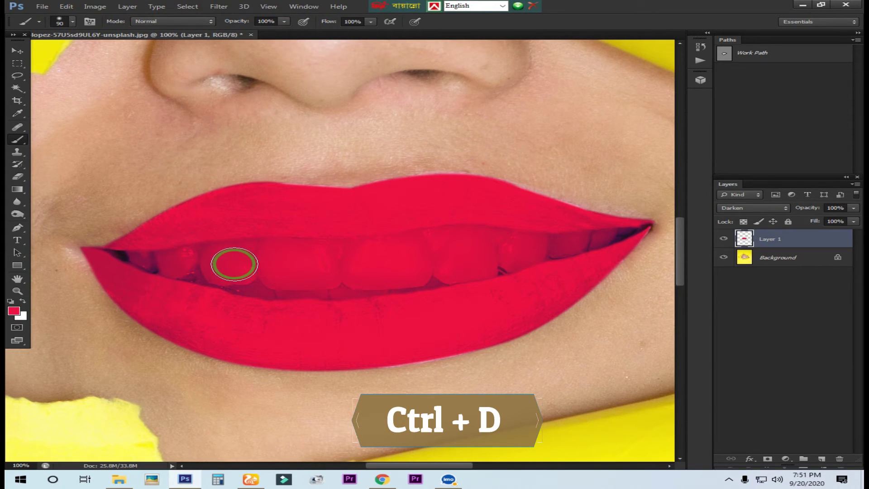
With the Pen tool, trace the lower lip's inner edge beneath the teeth, from the right mouth corner toward the left one.
key(p)
right_click(18, 228)
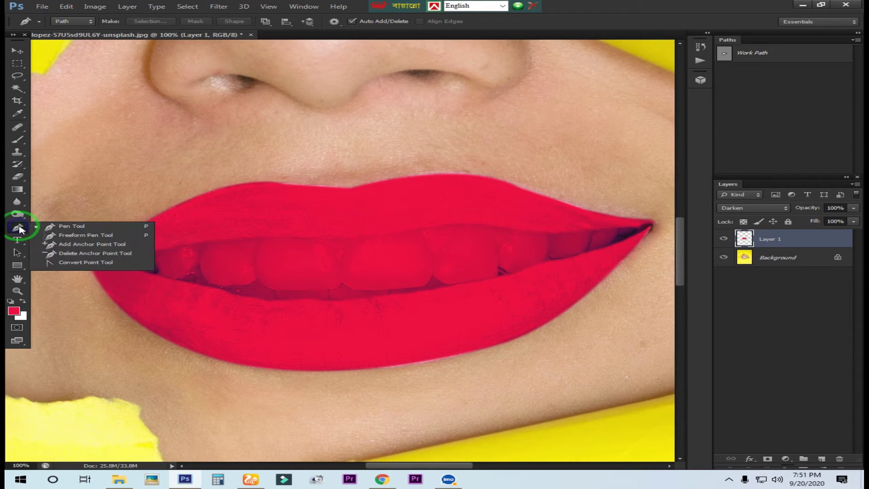
click(78, 231)
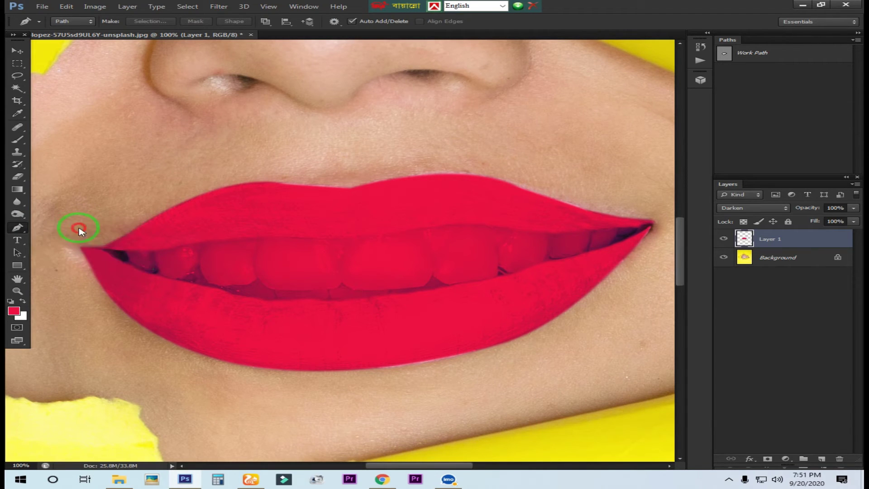
click(637, 232)
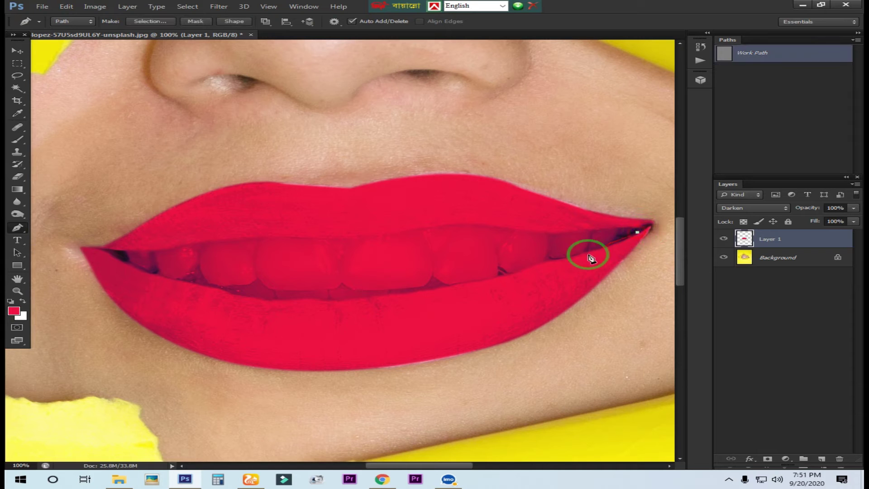
click(590, 251)
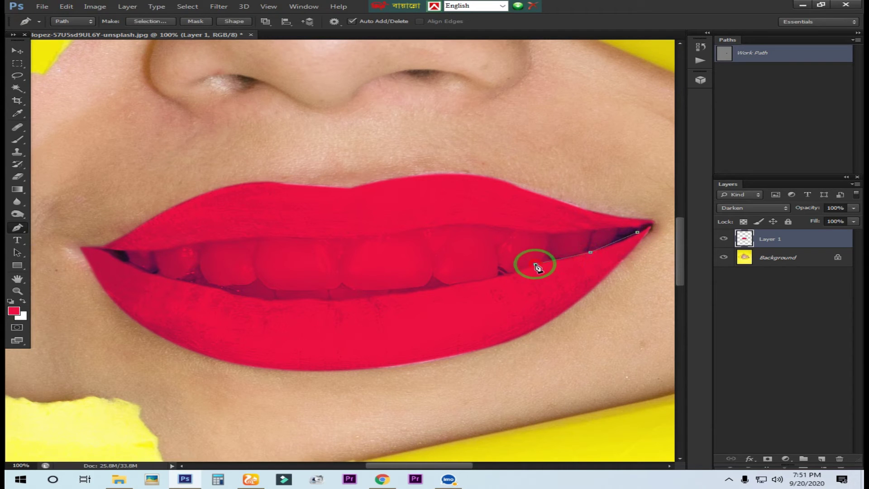
key(ctrl+z)
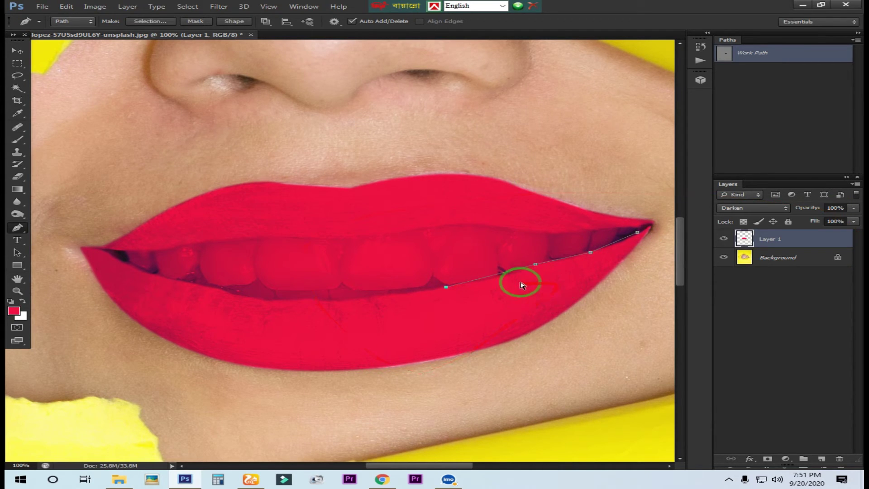
click(503, 275)
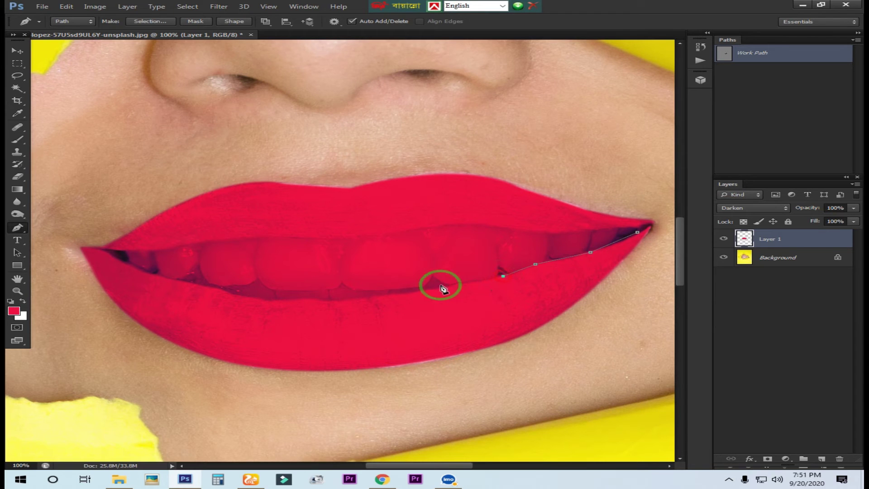
click(398, 295)
drag(264, 299, 221, 295)
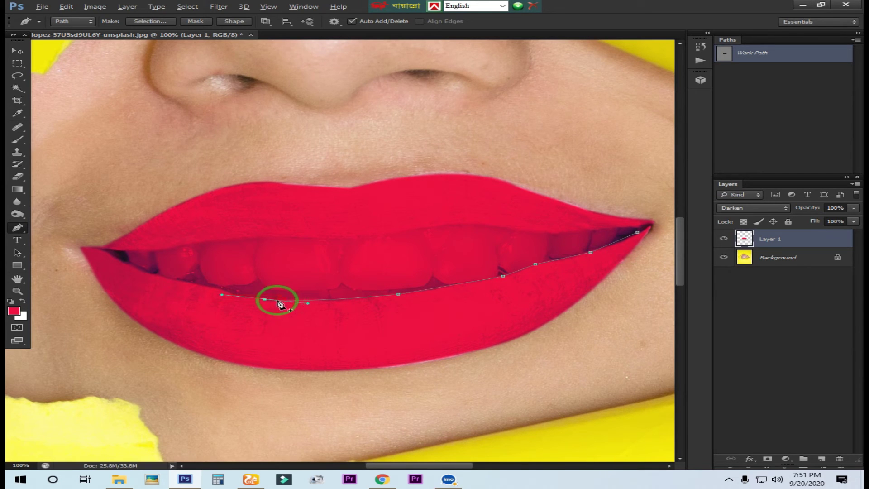
click(206, 286)
click(159, 276)
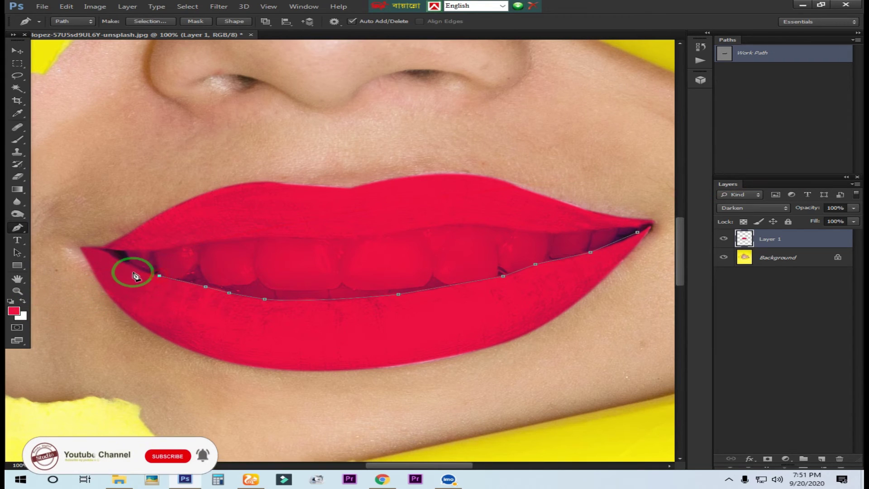
Continue the path around the left mouth corner and along the upper lip's inner edge to the right corner.
click(108, 251)
click(142, 250)
click(176, 247)
click(220, 241)
click(271, 239)
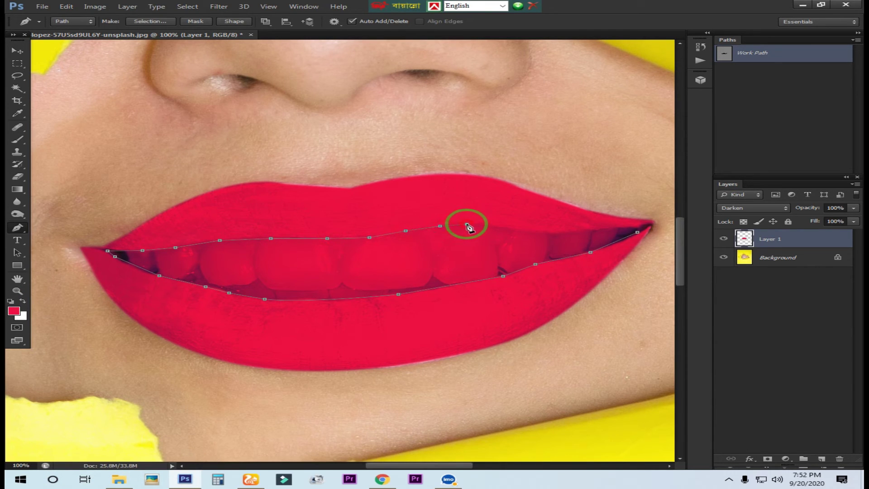
click(572, 234)
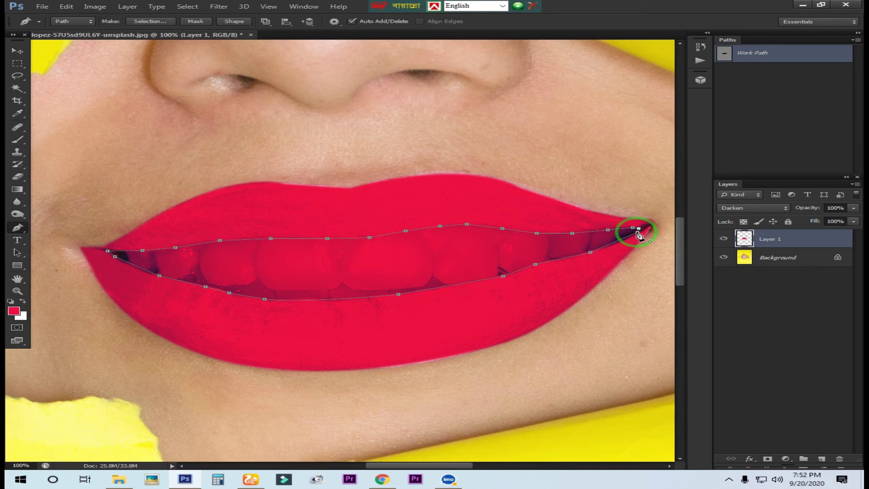
Close the path around the teeth and convert it into a new anti-aliased selection with a 2-pixel feather.
click(636, 229)
right_click(503, 246)
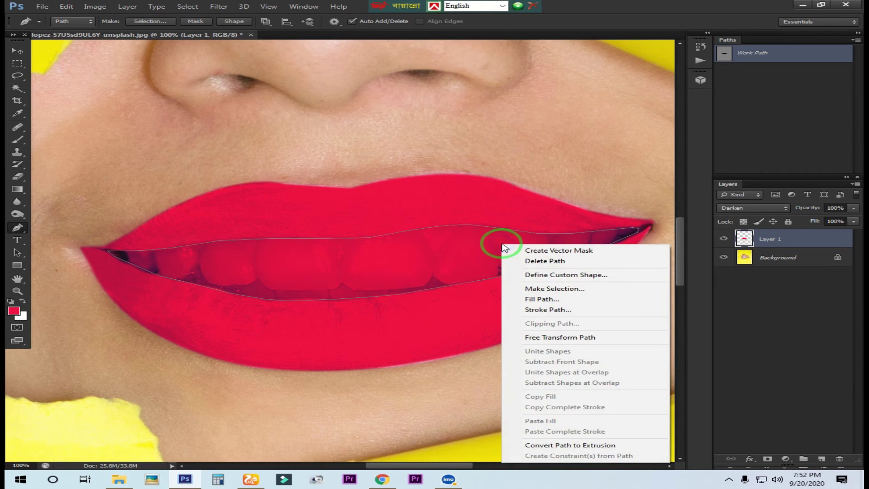
click(564, 288)
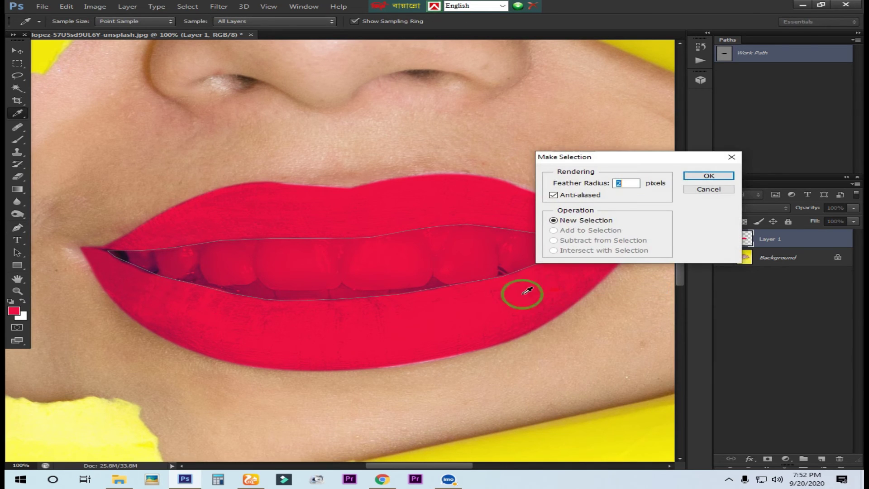
click(711, 176)
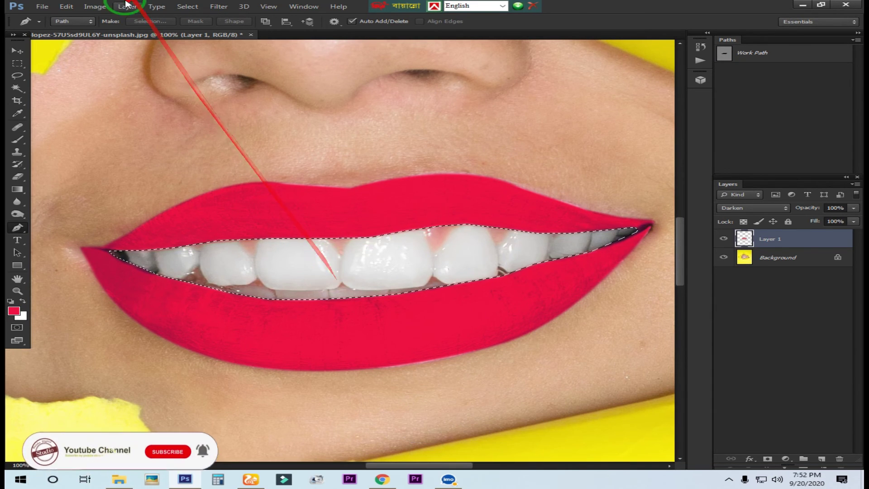
Delete the red covering the teeth inside the selection on Layer 1 and deselect.
click(176, 12)
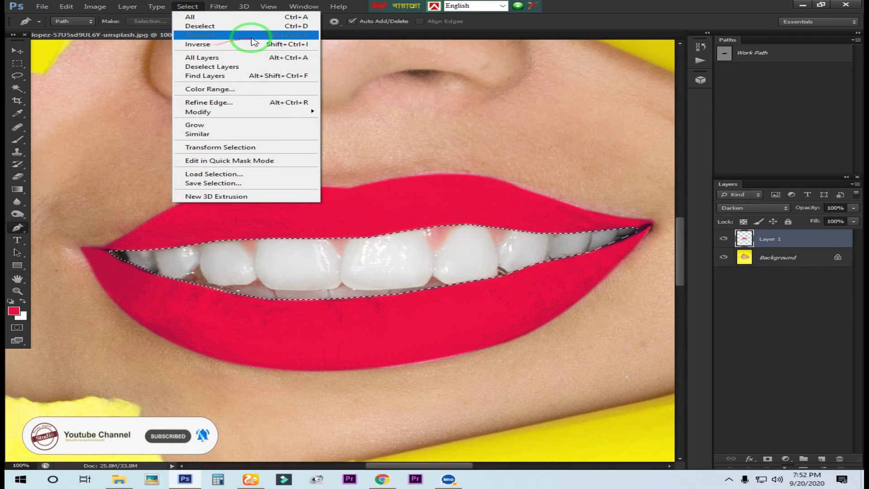
click(355, 68)
click(187, 6)
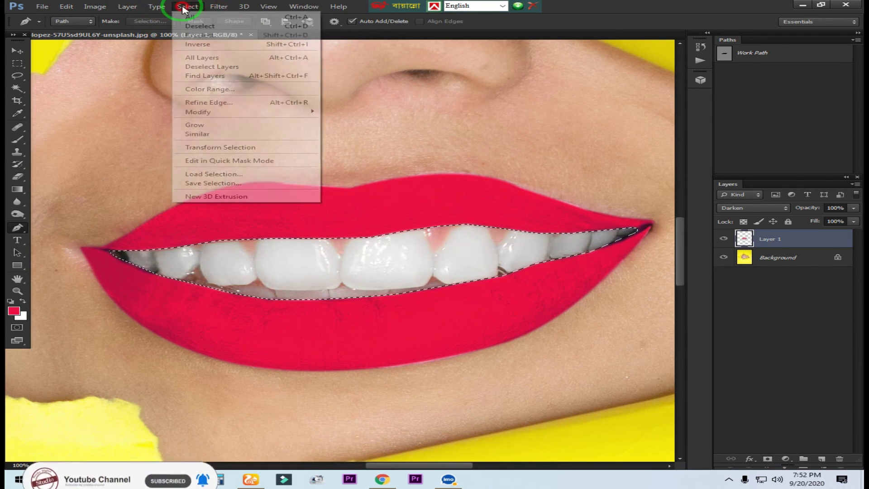
click(298, 28)
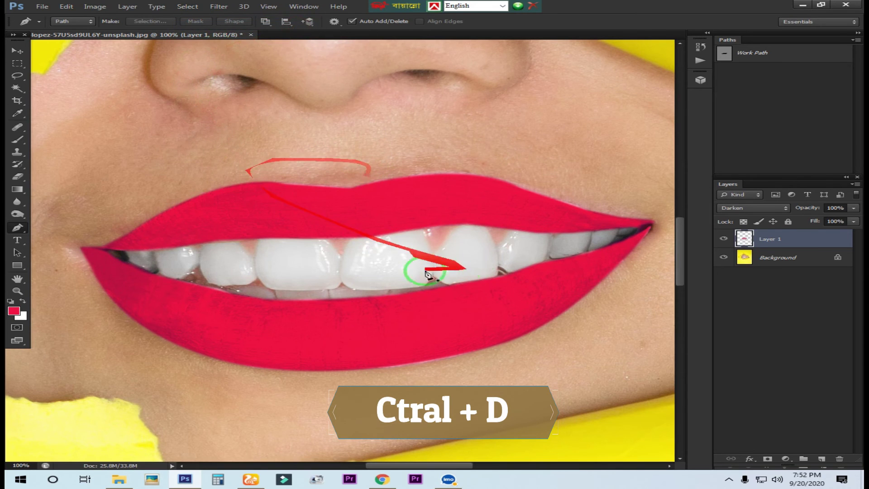
Examine the recoloured lips and cleared teeth both close up and within the wider portrait.
key(z)
alt+click(401, 251)
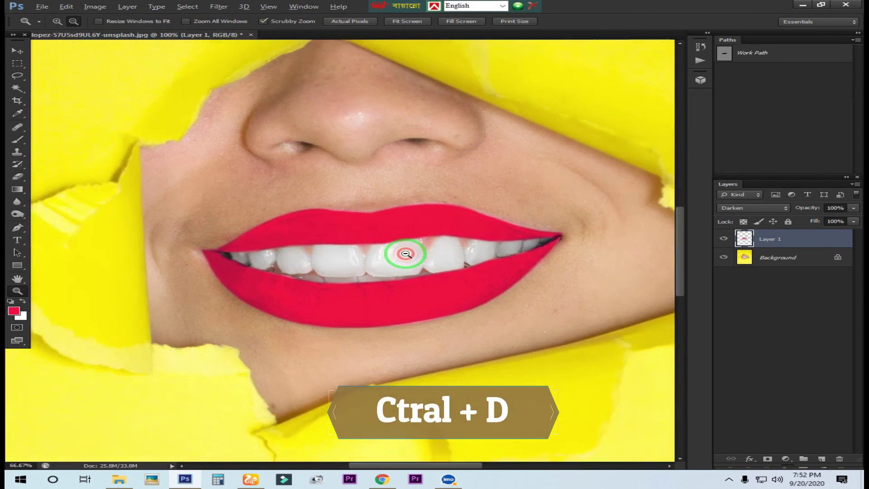
alt+click(402, 252)
alt+click(491, 284)
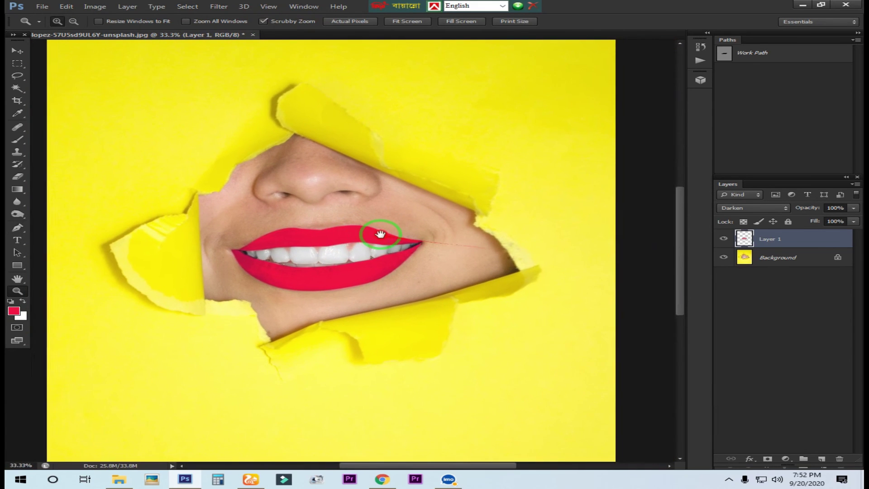
click(366, 271)
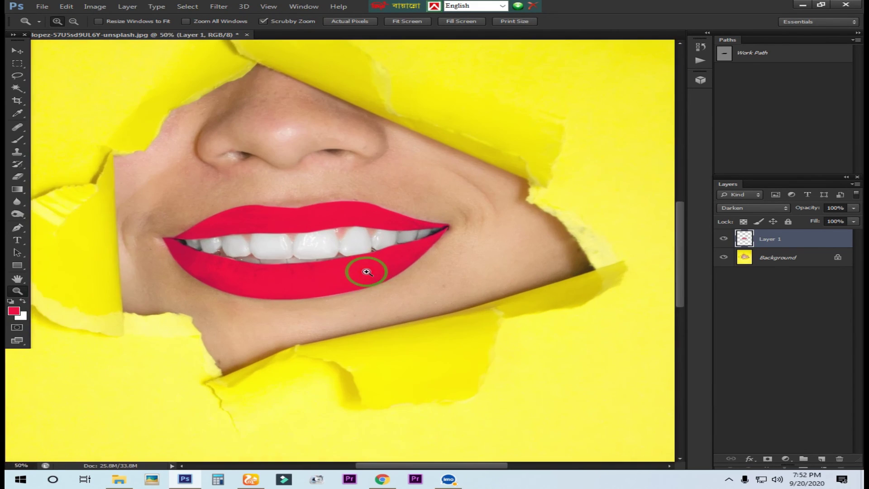
click(366, 272)
drag(368, 237, 410, 264)
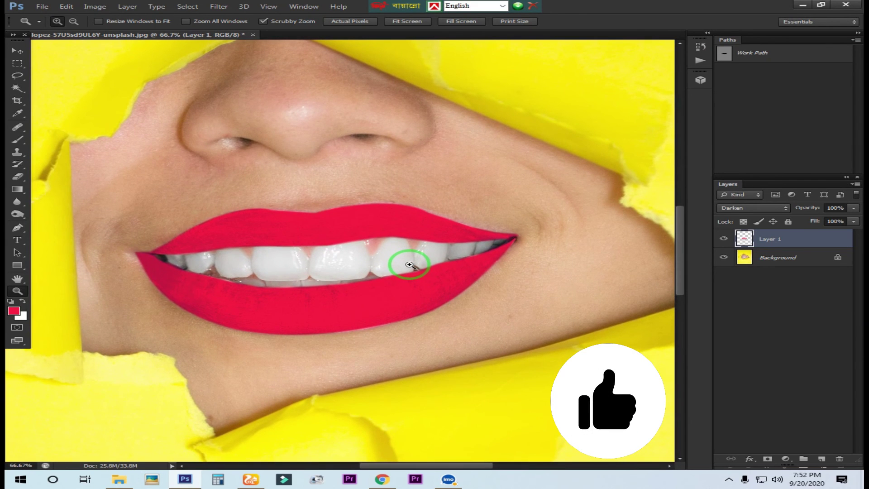
alt+click(407, 266)
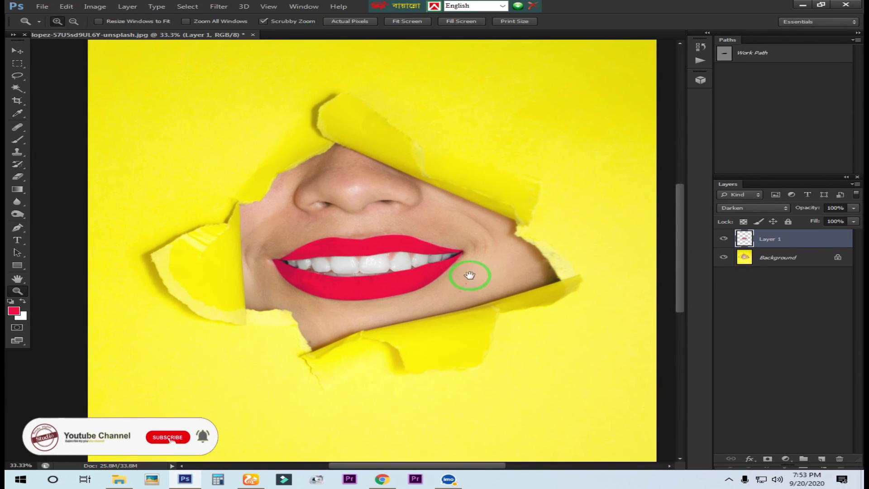
drag(469, 275, 418, 271)
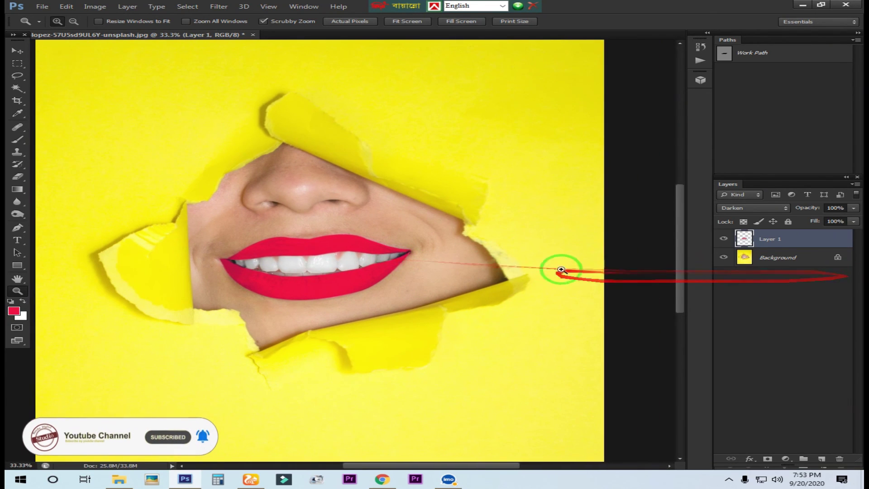
Flatten the image, merging Layer 1 into the Background.
right_click(772, 261)
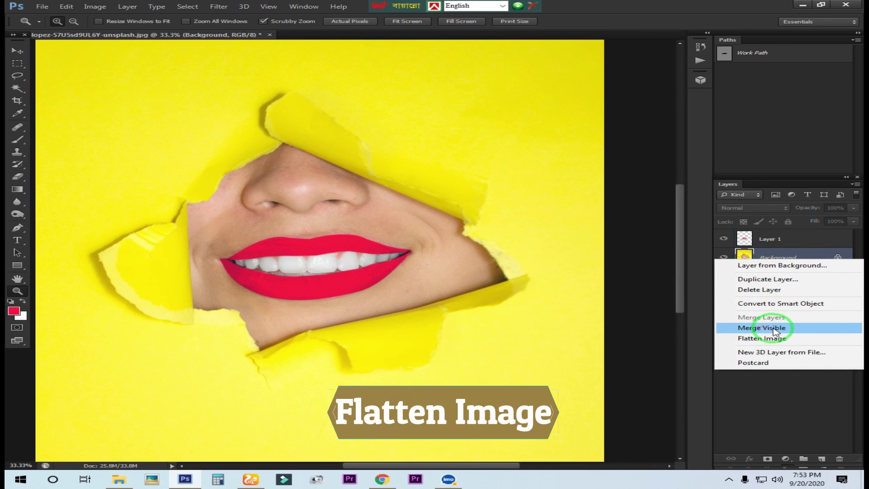
click(772, 340)
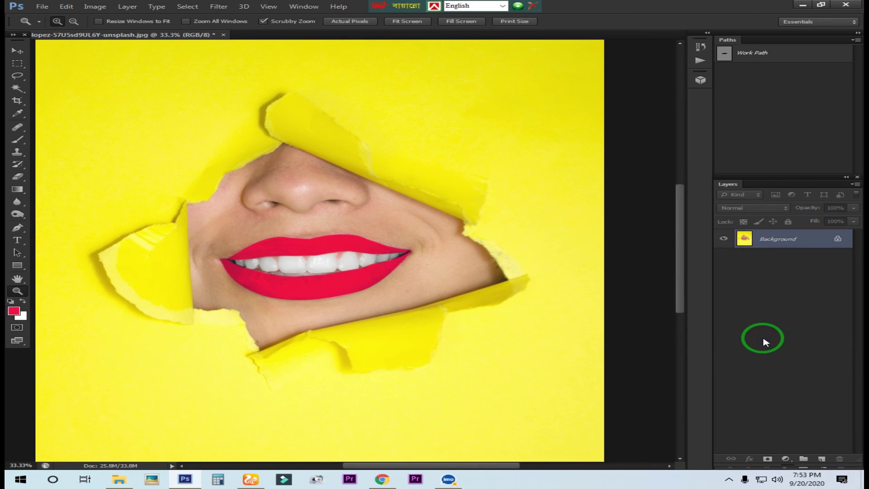